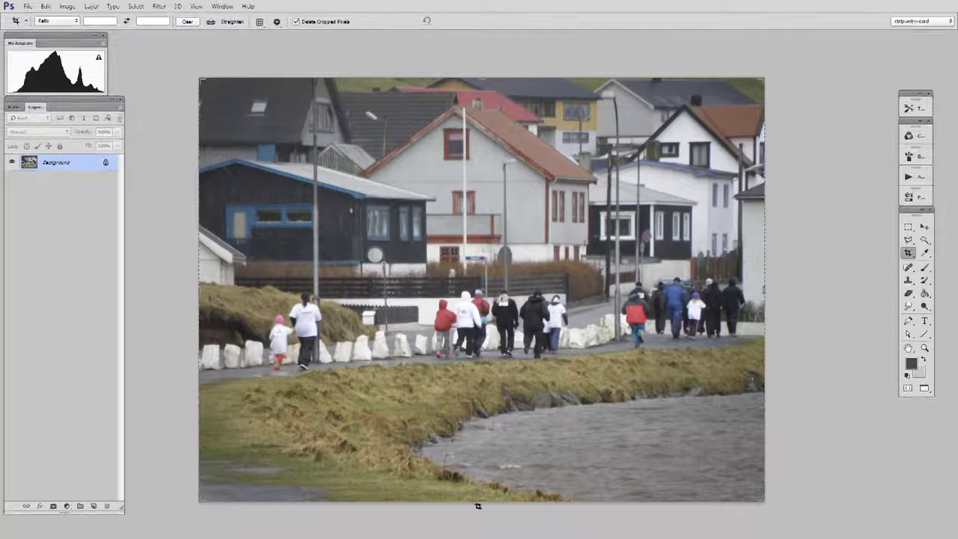
- Crop away the lower part of the photo, keeping mainly the houses, and duplicate the background layer
left_click_drag(479, 504, 492, 411)
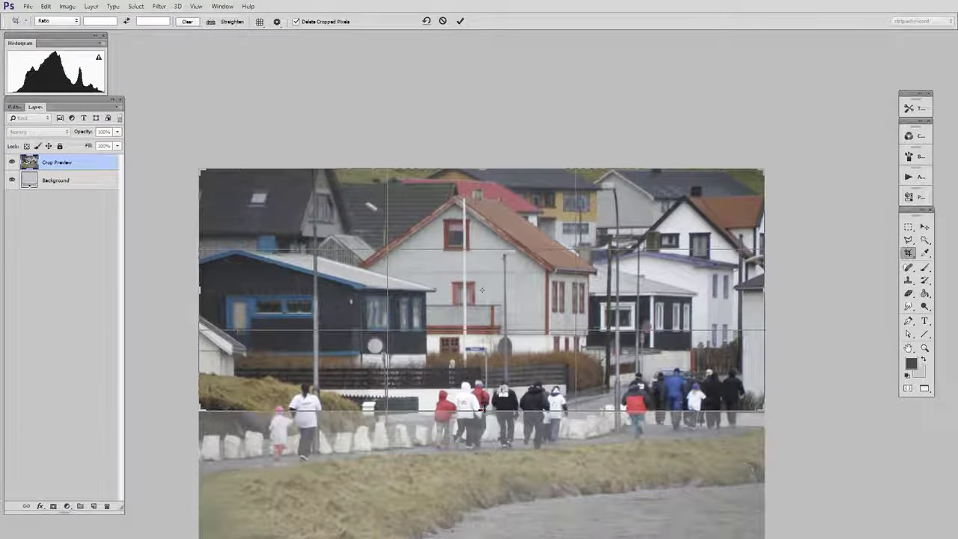
key("Return")
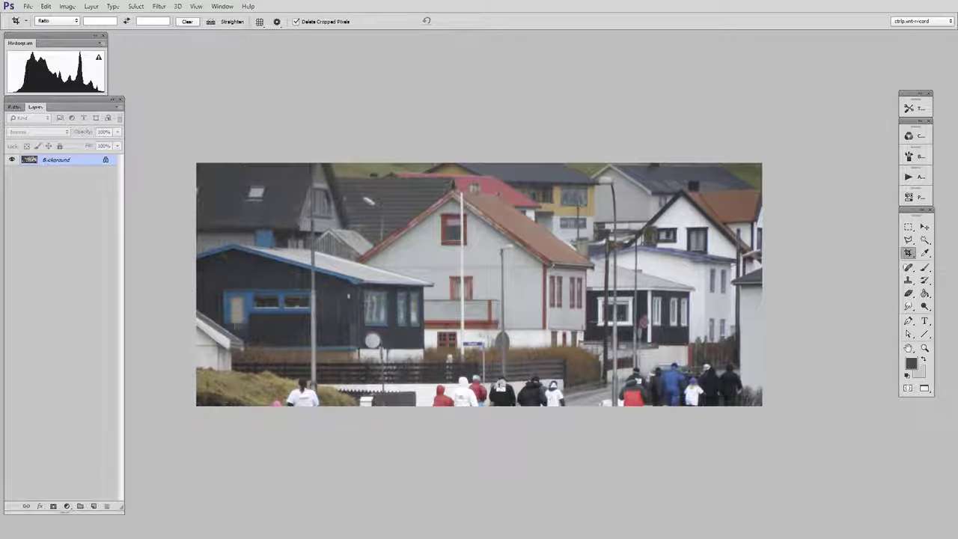
left_click_drag(45, 161, 95, 506)
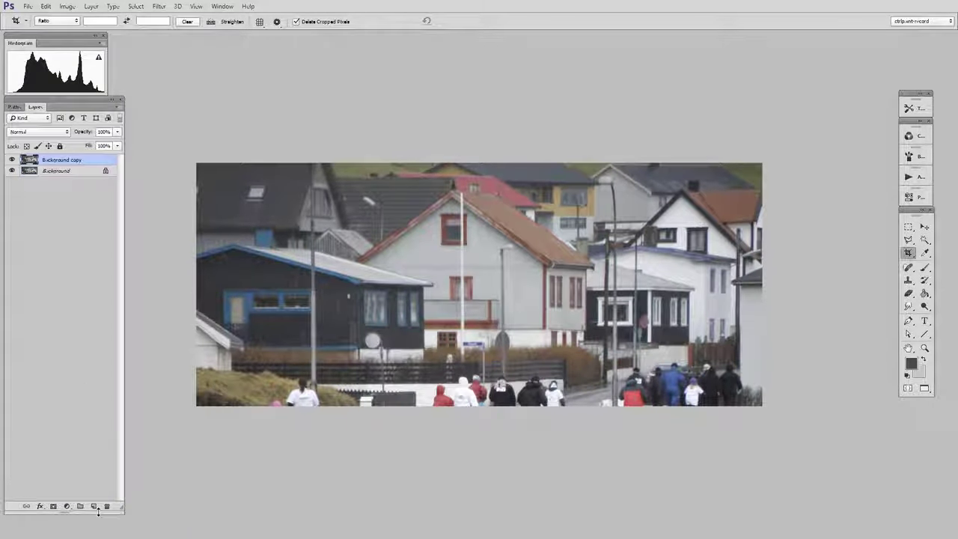
- Outline the three groups of walking people along the photo's lower edge as one combined freehand Lasso selection
left_click(908, 240)
left_click(928, 240)
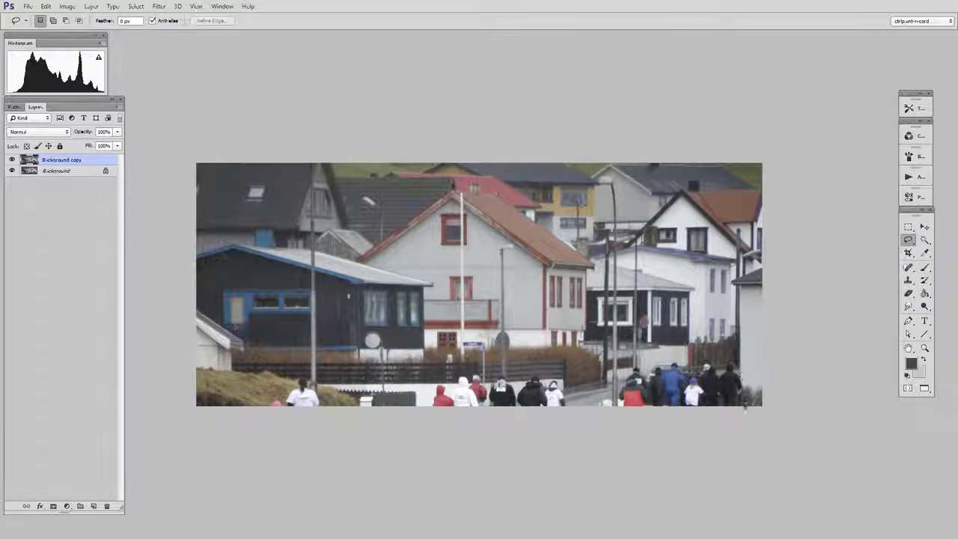
mouse_move(665, 370)
left_mouse_down()
mouse_move(636, 396)
mouse_move(737, 413)
mouse_move(611, 410)
left_mouse_up()
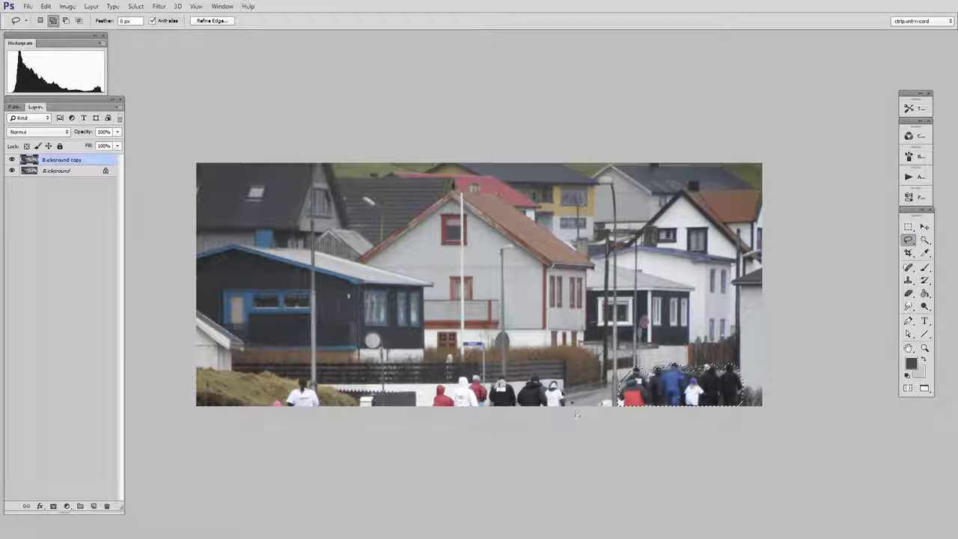
left_click(52, 20)
mouse_move(495, 383)
left_mouse_down()
mouse_move(476, 373)
mouse_move(434, 396)
mouse_move(450, 424)
left_mouse_up()
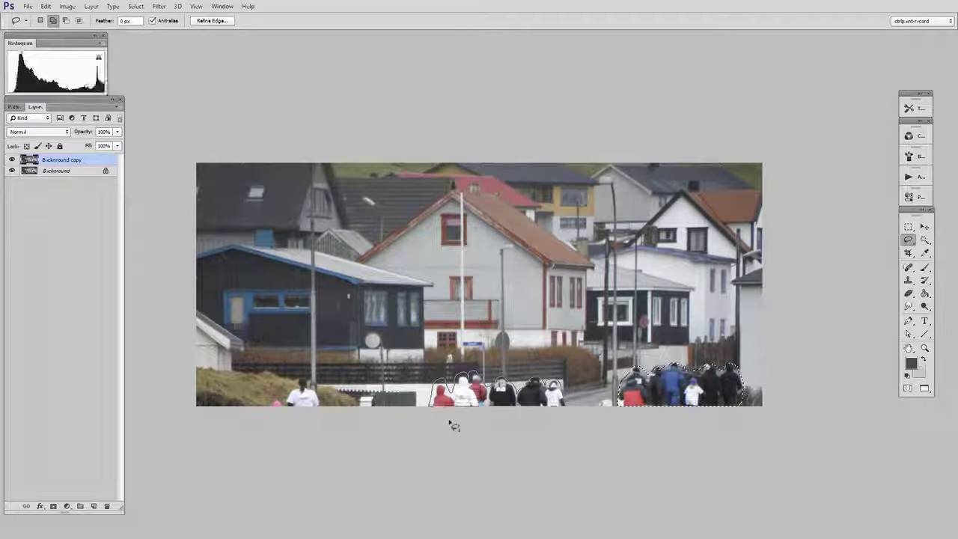
mouse_move(321, 408)
left_mouse_down()
mouse_move(310, 385)
mouse_move(271, 414)
mouse_move(331, 432)
left_mouse_up()
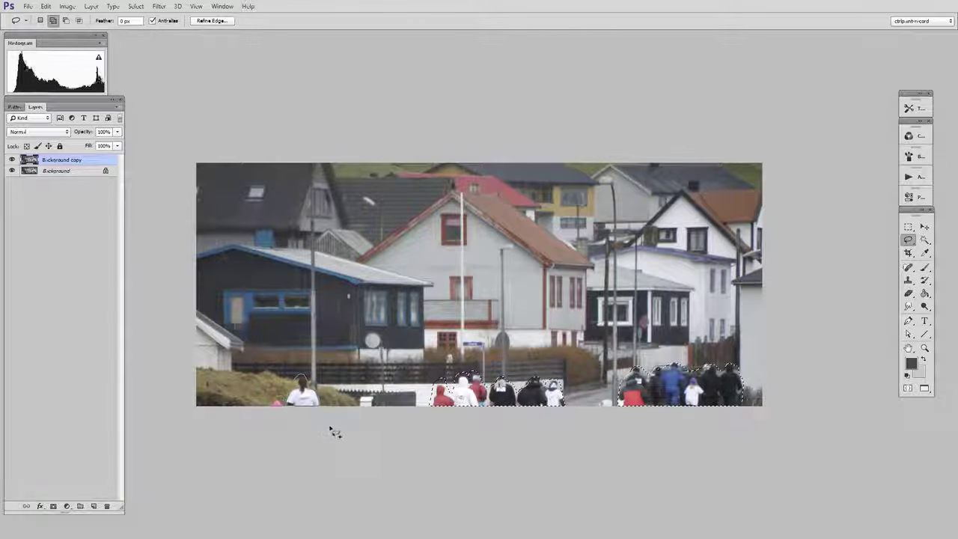
- Replace the selected people with a Content-Aware fill
left_click(46, 6)
left_click(148, 151)
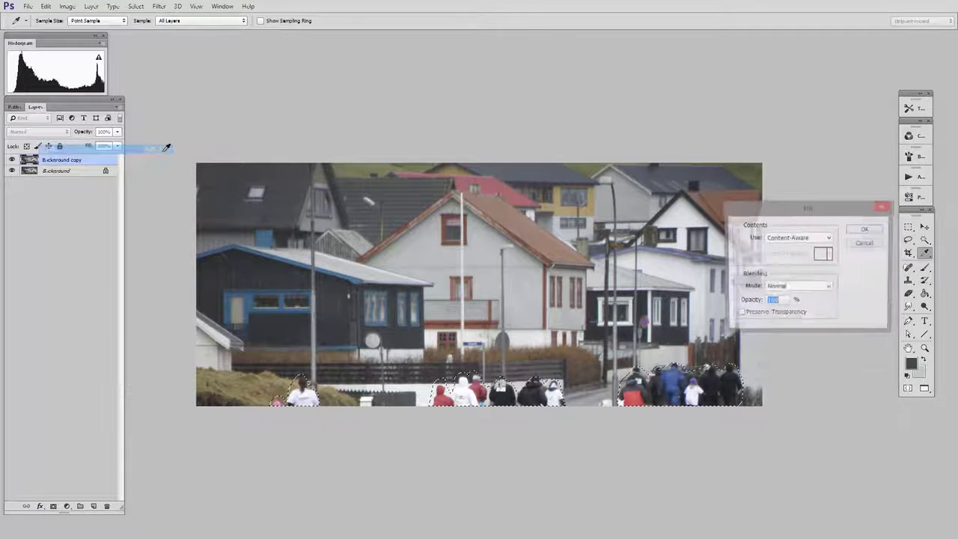
left_click(865, 230)
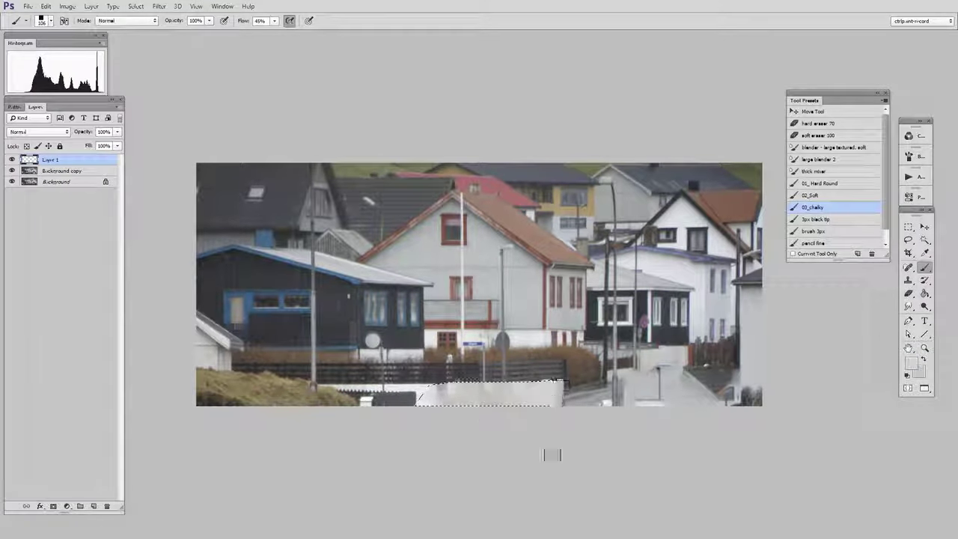
- Select the smeared road area in the photo's lower-right corner with the Polygonal Lasso and paint it over in light grey
key("l")
left_click(740, 358)
left_click(641, 369)
left_click(632, 419)
left_click(742, 416)
left_click(742, 359)
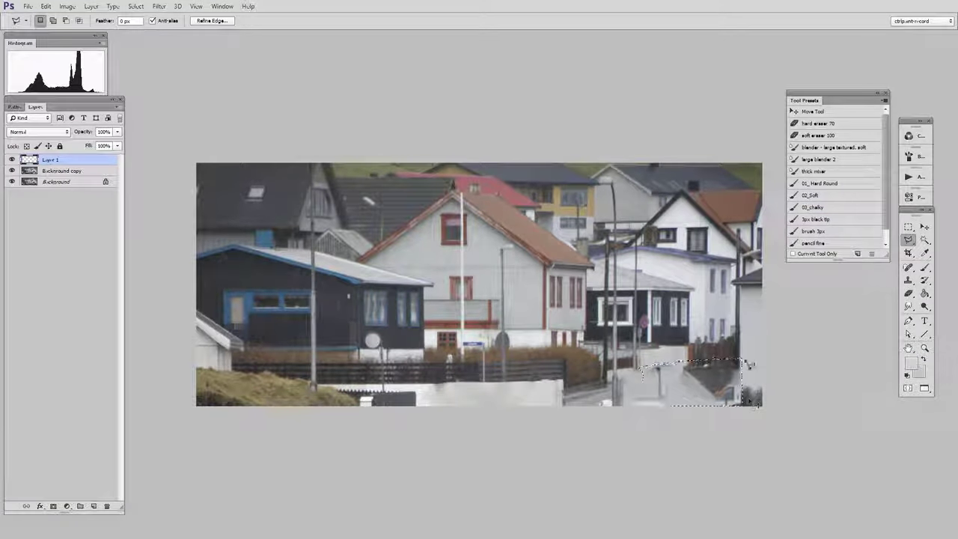
left_click(648, 363)
left_click(650, 428)
left_click(771, 427)
left_click(789, 388)
left_click(765, 357)
key("b")
mouse_move(677, 401)
left_mouse_down()
mouse_move(715, 351)
mouse_move(690, 432)
left_mouse_up()
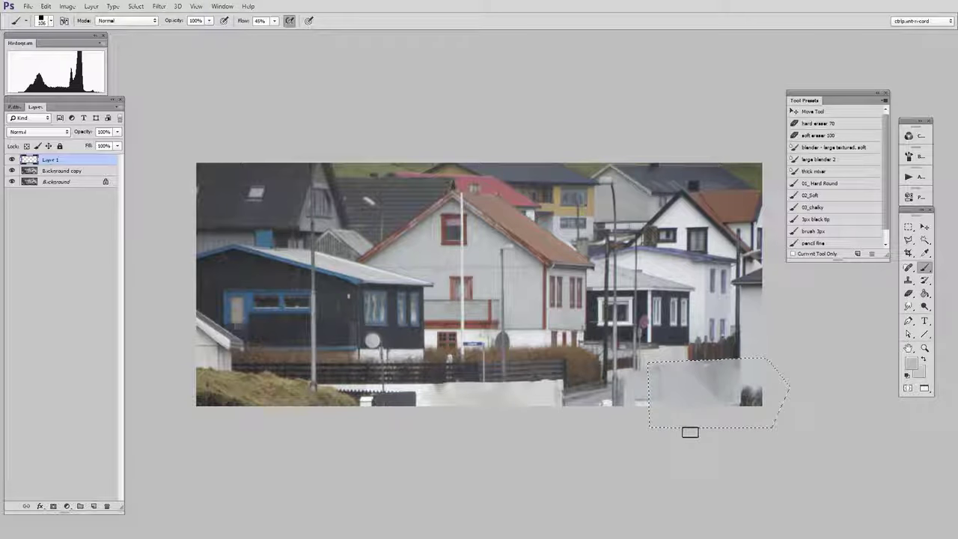
- Deselect, paint over the remaining bush in the lower-right corner with a sampled grey, and merge the paint layer down
key("m")
left_click(816, 412)
key("b")
left_click(605, 401, "alt")
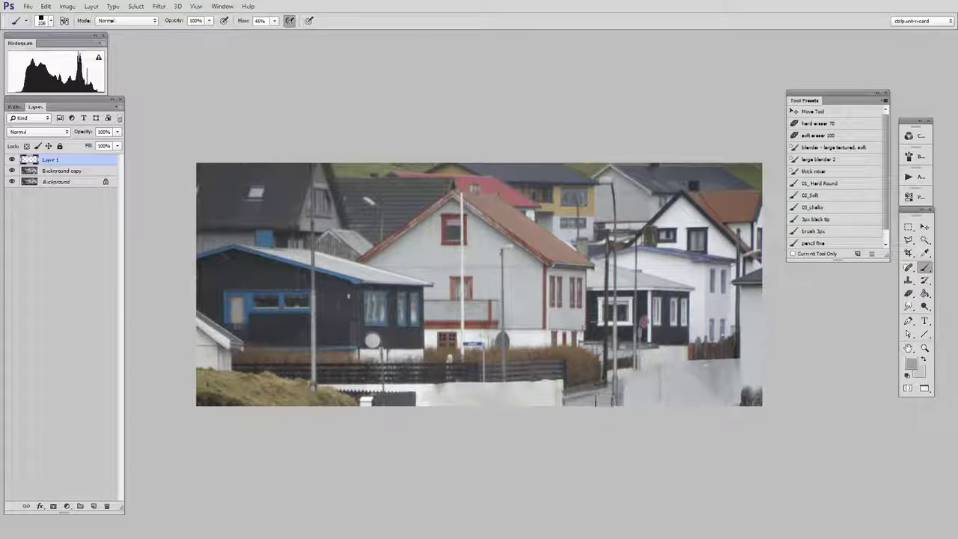
left_click(751, 394)
key("ctrl+e")
- Add a Curves adjustment layer and raise the green channel's midpoint from input 130 to output 138
left_click(66, 506)
left_click(90, 323)
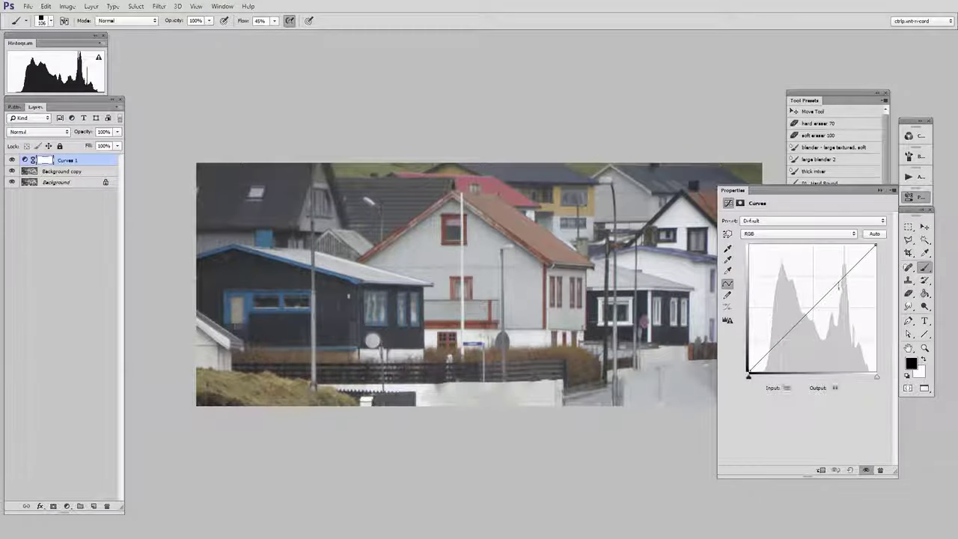
left_click(819, 234)
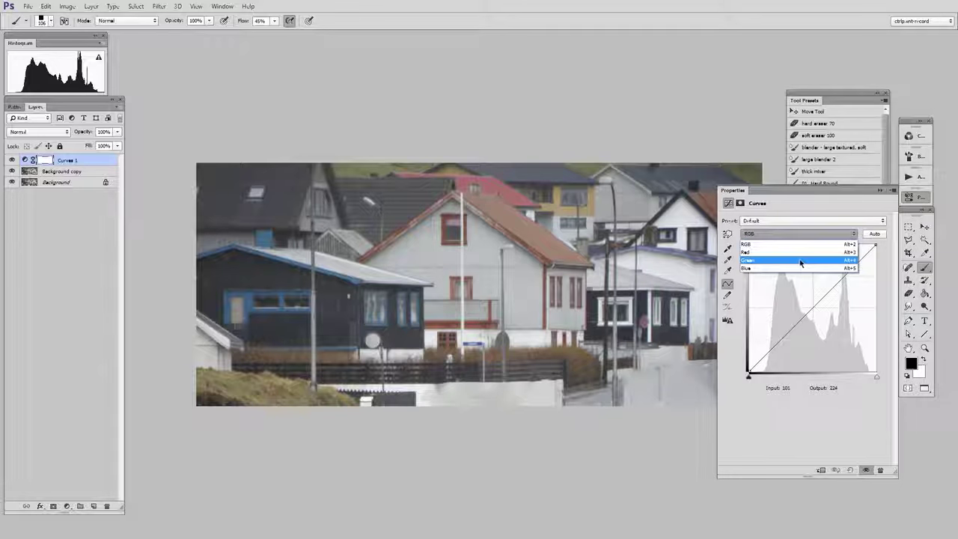
left_click(801, 260)
left_click_drag(815, 307, 815, 301)
- Increase the contrast by moving the RGB curve's white and black points slightly inward
left_click(818, 234)
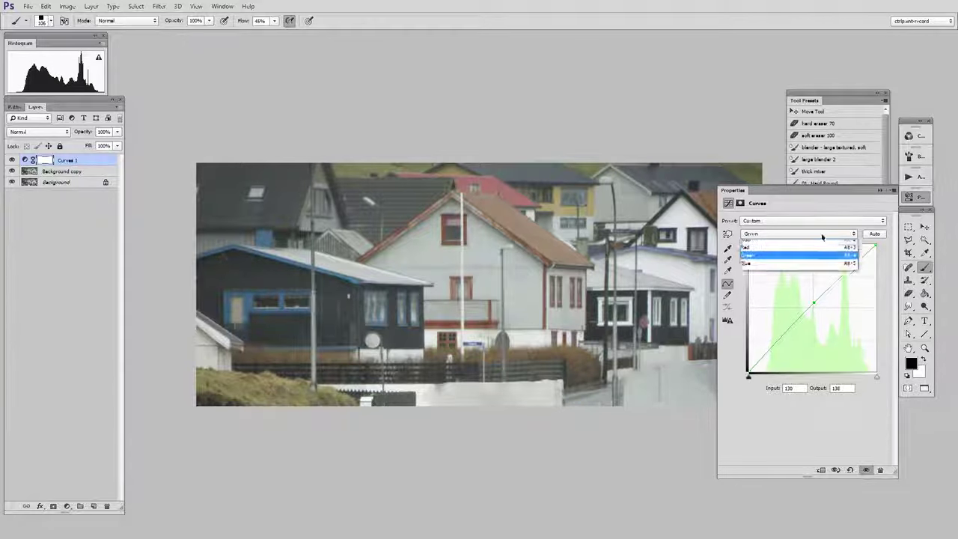
left_click(820, 245)
left_click_drag(874, 246, 868, 251)
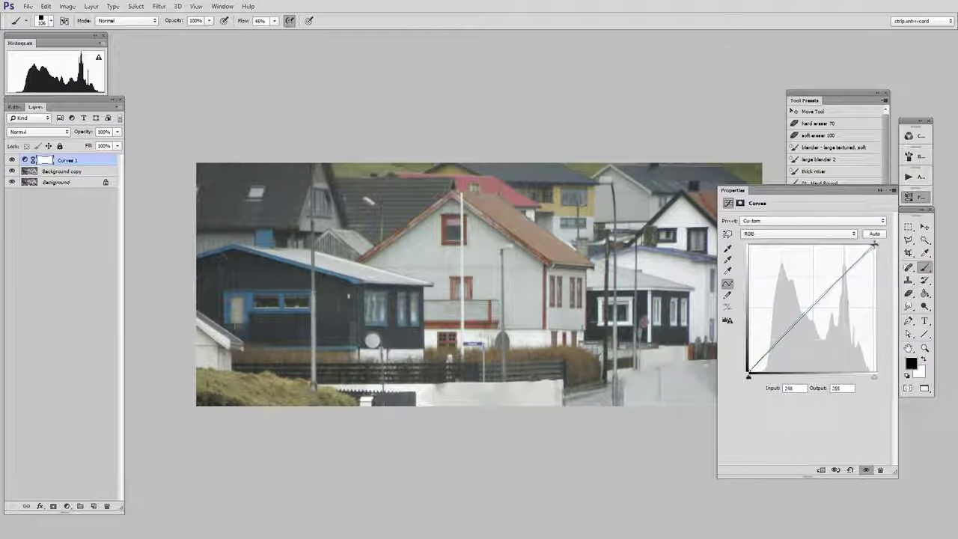
left_click_drag(748, 371, 754, 373)
left_click(874, 245)
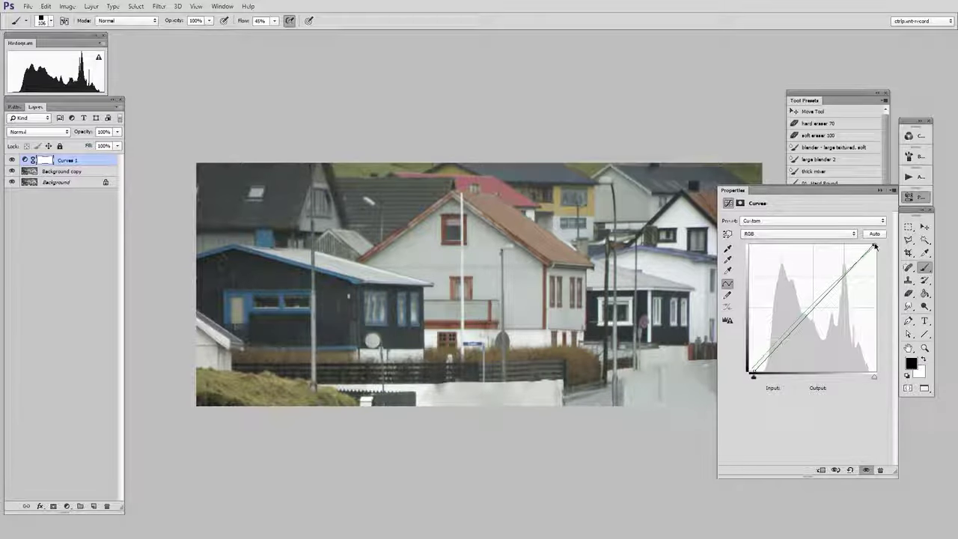
left_click(915, 197)
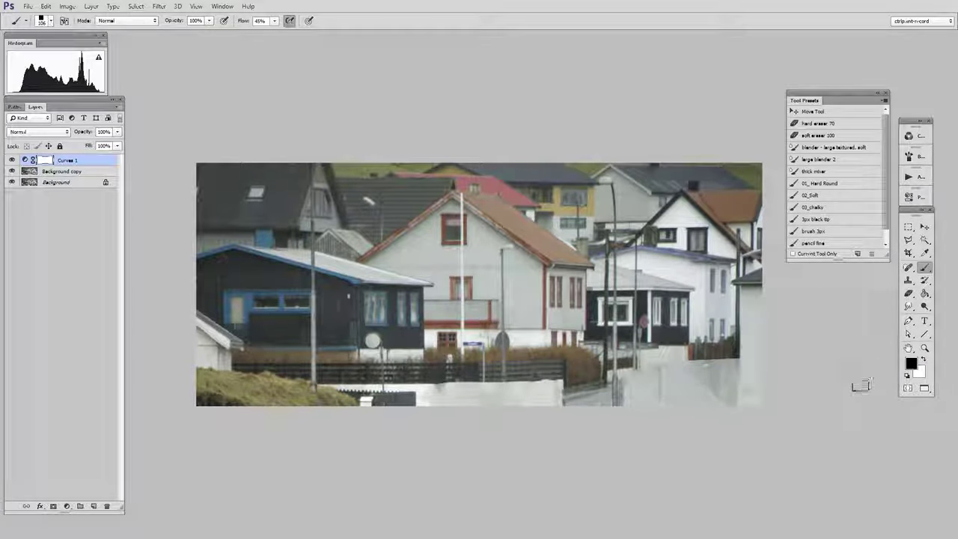
- Outline the background houses behind and to the right of the central white house with the Polygonal Lasso
key("l")
left_click(428, 151)
left_click(455, 190)
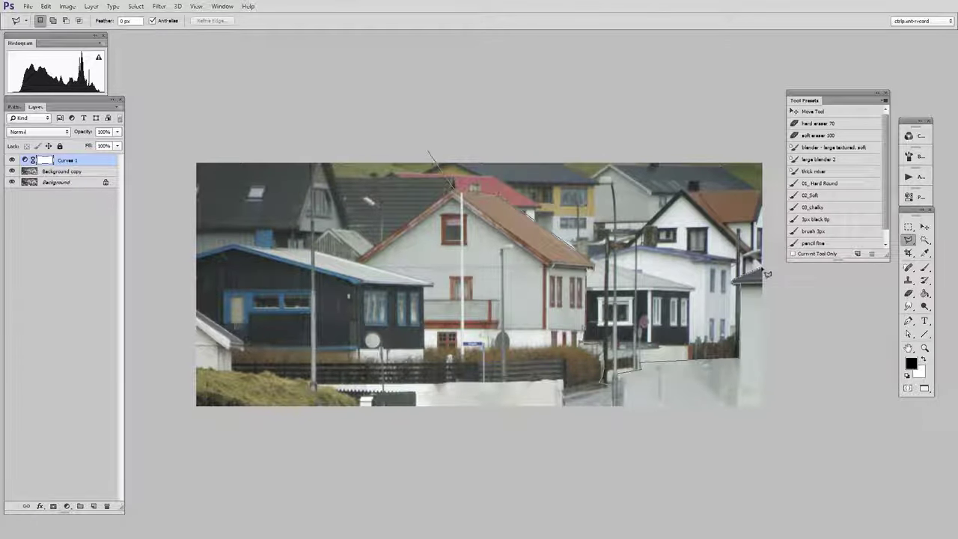
left_click(428, 153)
- Add a Levels adjustment layer to the selected houses, raising the output black level to 24 and lowering the output white level
left_click(67, 506)
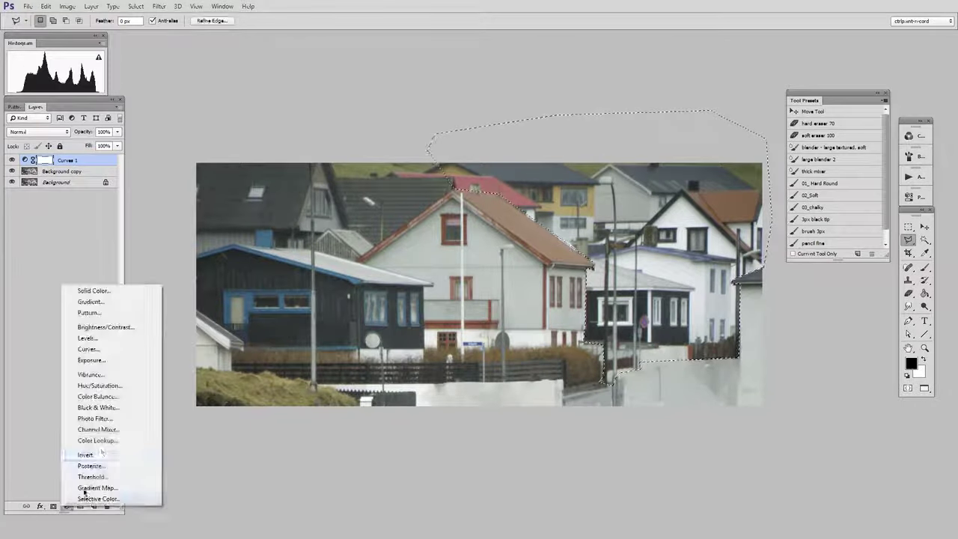
left_click(112, 338)
left_click_drag(749, 322, 758, 322)
left_click_drag(833, 192, 867, 166)
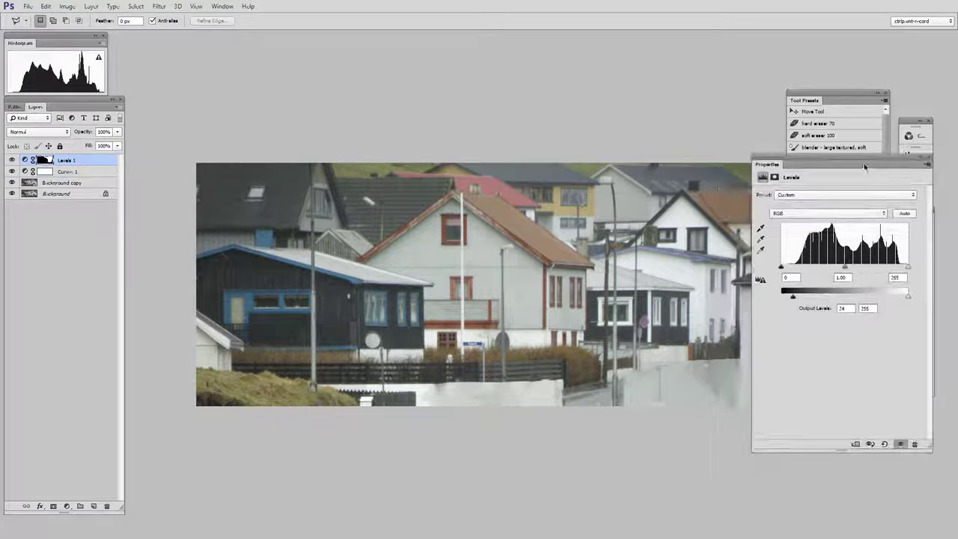
left_click_drag(910, 298, 891, 300)
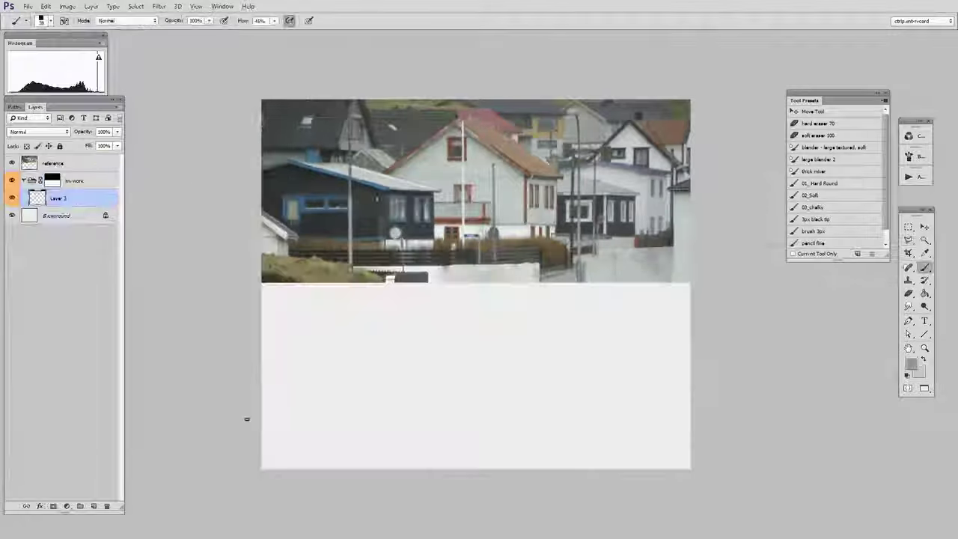
- Sketch the ground line and the gable roof and walls of the central house below the reference photo
left_click_drag(688, 422, 261, 427)
left_click_drag(430, 452, 429, 391)
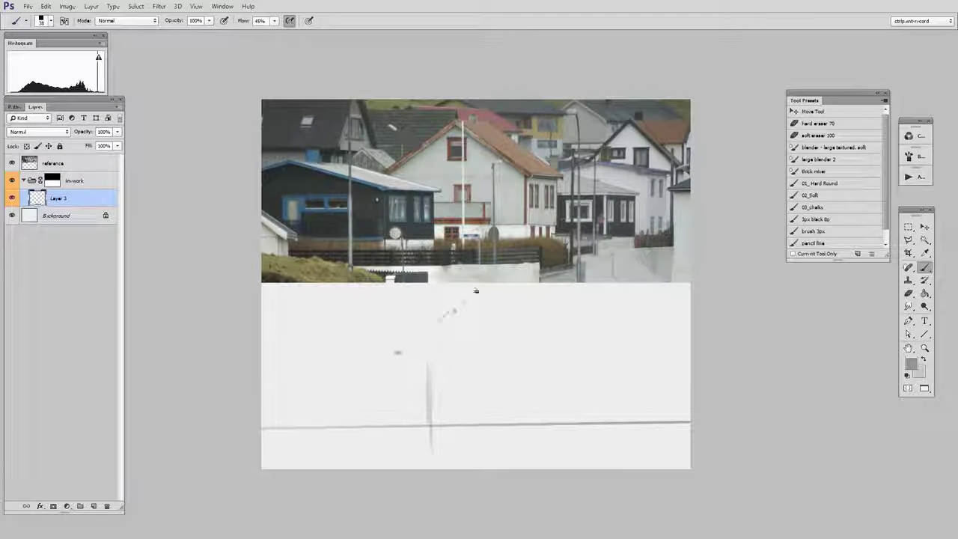
mouse_move(393, 356)
left_mouse_down()
mouse_move(464, 302)
mouse_move(529, 349)
left_mouse_up()
mouse_move(494, 292)
left_mouse_down()
mouse_move(558, 343)
mouse_move(661, 361)
left_mouse_up()
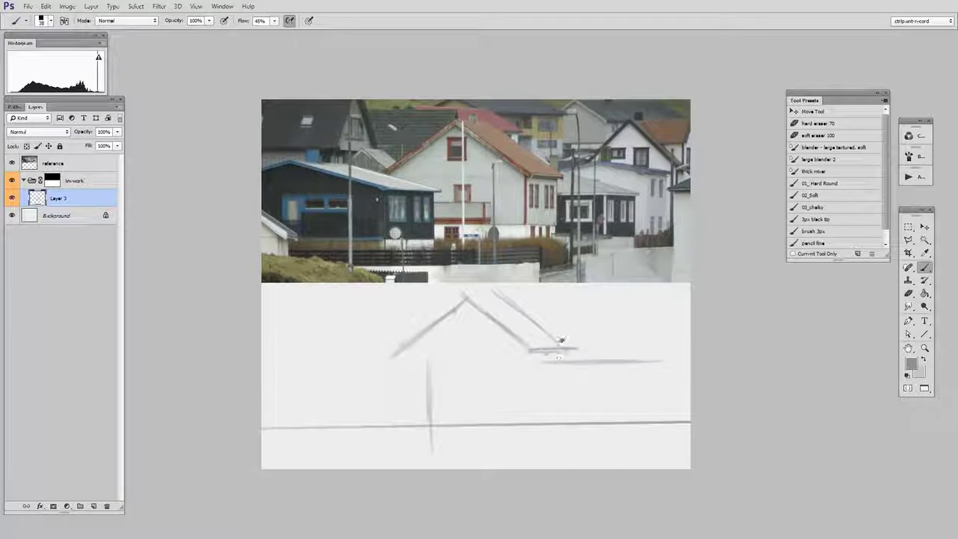
left_click_drag(523, 335, 525, 431)
left_click_drag(559, 346, 558, 455)
mouse_move(434, 402)
left_mouse_down()
mouse_move(570, 403)
mouse_move(544, 466)
mouse_move(556, 416)
mouse_move(572, 435)
mouse_move(567, 400)
mouse_move(582, 469)
left_mouse_up()
- Sketch the walls, sloping roof and windows of the low dark house to the right of the central house
key("e")
key("b")
left_click_drag(633, 359, 633, 428)
left_click_drag(552, 326, 641, 354)
mouse_move(537, 322)
left_mouse_down()
mouse_move(633, 359)
mouse_move(595, 430)
left_mouse_up()
key("e")
right_click(620, 398)
key("b")
left_click_drag(620, 398, 602, 401)
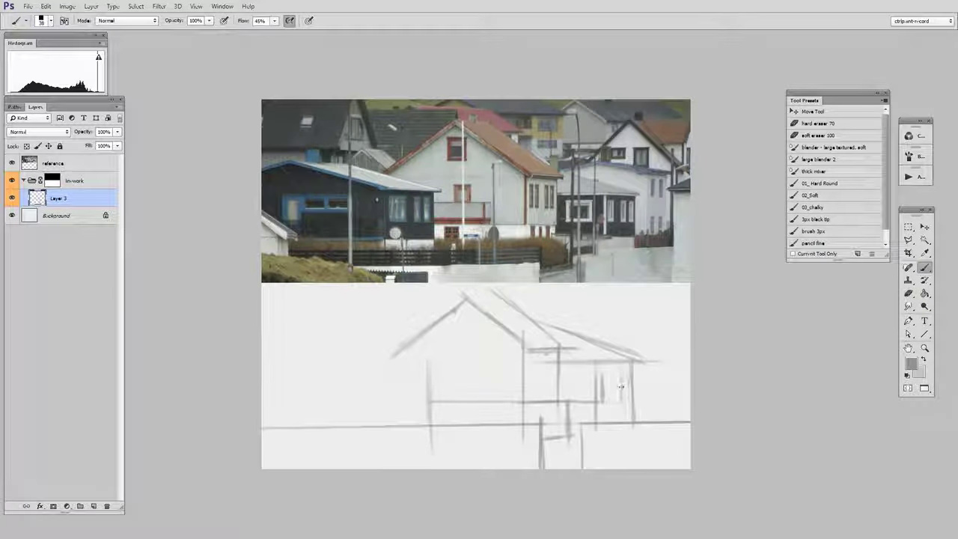
left_click_drag(623, 370, 626, 400)
- Sketch the outline and gable of the white house behind the low dark house
mouse_move(654, 422)
left_mouse_down()
mouse_move(653, 337)
mouse_move(615, 321)
mouse_move(653, 335)
mouse_move(586, 312)
mouse_move(541, 322)
mouse_move(546, 309)
mouse_move(533, 322)
mouse_move(630, 289)
left_mouse_up()
key("e")
key("b")
key("e")
key("b")
key("e")
key("b")
left_click_drag(681, 348, 628, 285)
- Sketch the remaining roof lines and the building at the far right edge, and erase the stray marks on its wall
mouse_move(641, 294)
left_mouse_down()
mouse_move(673, 294)
mouse_move(677, 318)
left_mouse_up()
mouse_move(657, 315)
left_mouse_down()
mouse_move(680, 361)
mouse_move(692, 339)
mouse_move(663, 363)
left_mouse_up()
left_click_drag(665, 367, 665, 381)
left_click_drag(658, 364, 689, 364)
scroll(679, 362, "down", 1)
key("e")
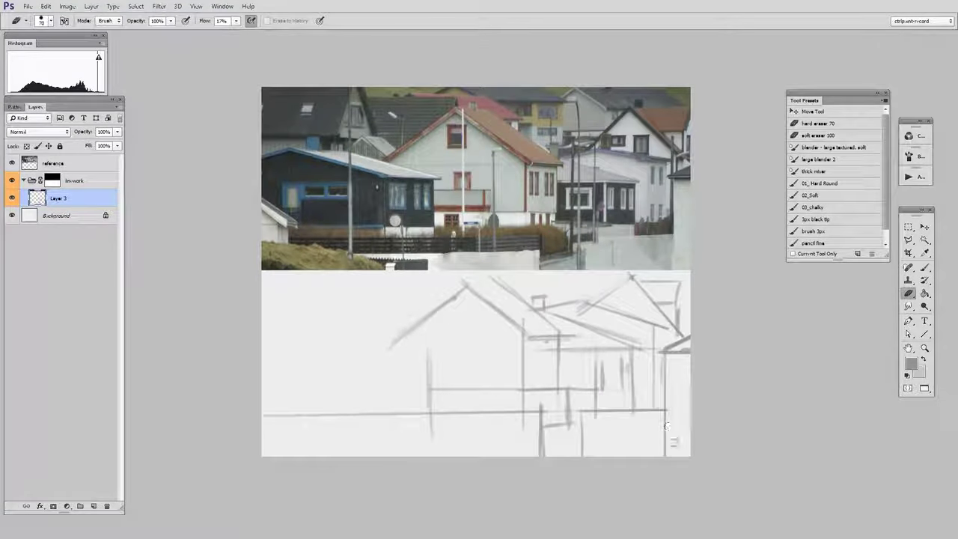
left_click_drag(672, 438, 675, 446)
- Sketch the small shed at the left edge, the grassy bank and the fence line in the foreground
key("b")
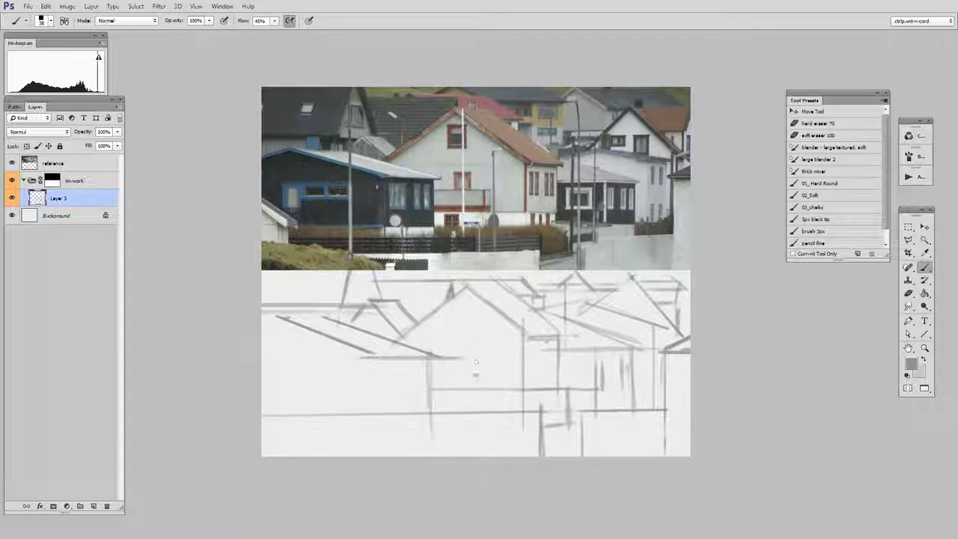
left_click_drag(479, 373, 479, 389)
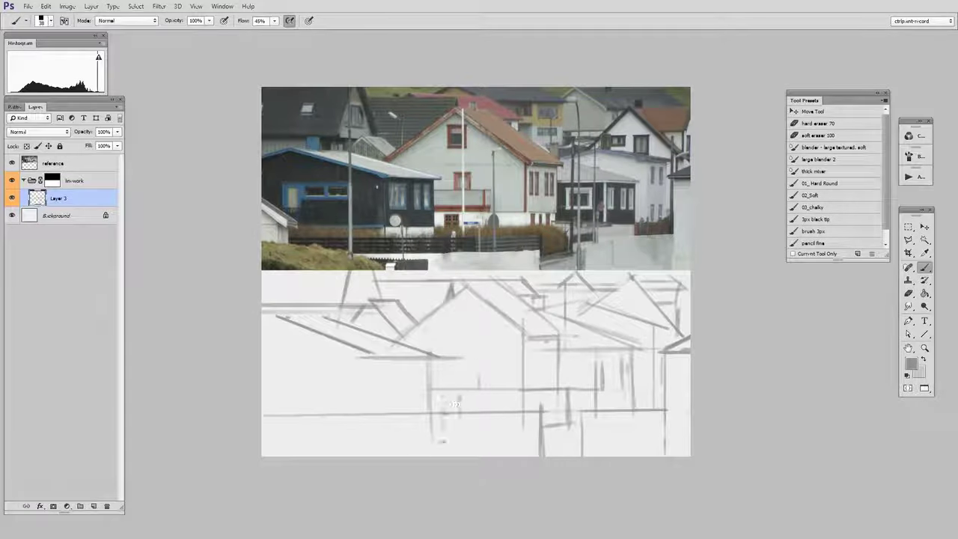
left_click_drag(263, 367, 301, 398)
mouse_move(263, 378)
left_mouse_down()
mouse_move(292, 397)
mouse_move(297, 416)
mouse_move(285, 415)
left_mouse_up()
left_click_drag(265, 404, 392, 428)
mouse_move(378, 431)
left_mouse_down()
mouse_move(403, 454)
mouse_move(456, 434)
mouse_move(443, 434)
mouse_move(481, 432)
left_mouse_up()
- Sketch the tall lamp post in front of the left house and tidy the lines around it with the Eraser
key("e")
key("b")
left_click_drag(344, 274, 345, 418)
key("e")
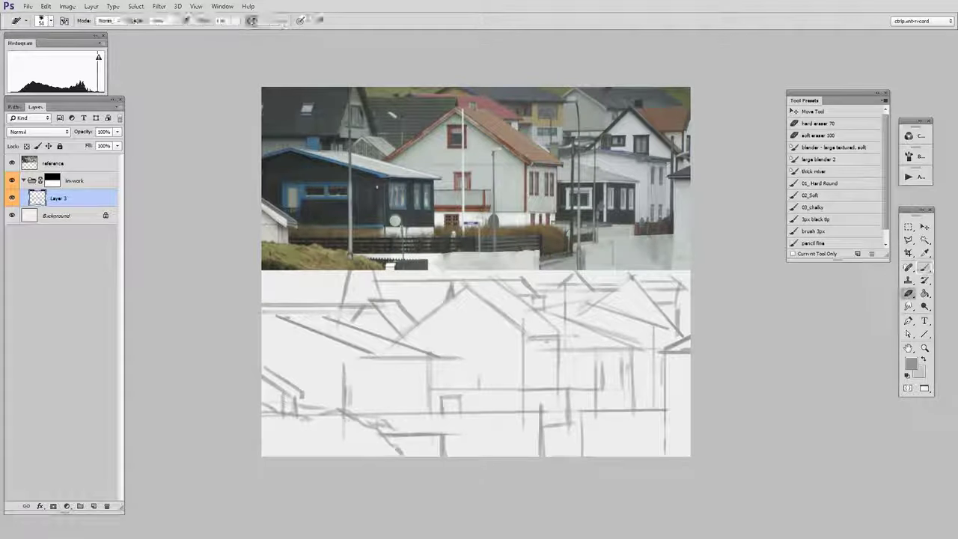
key("b")
key("e")
key("b")
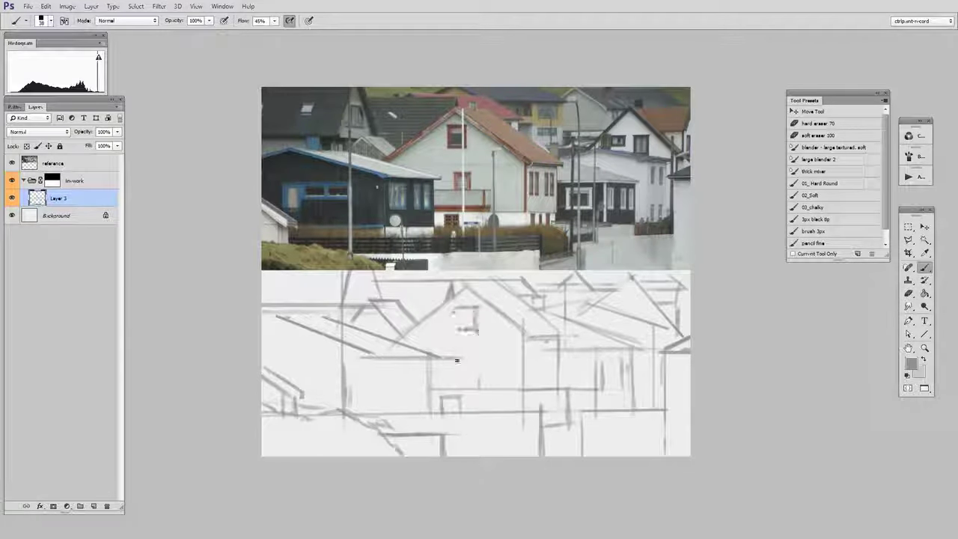
- Sketch the upper window with its crossbars and the lower window on the central house's front
left_click_drag(456, 318, 476, 317)
left_click_drag(466, 307, 466, 329)
left_click_drag(464, 368, 464, 388)
left_click_drag(464, 367, 480, 367)
left_click_drag(480, 367, 479, 389)
key("e")
key("b")
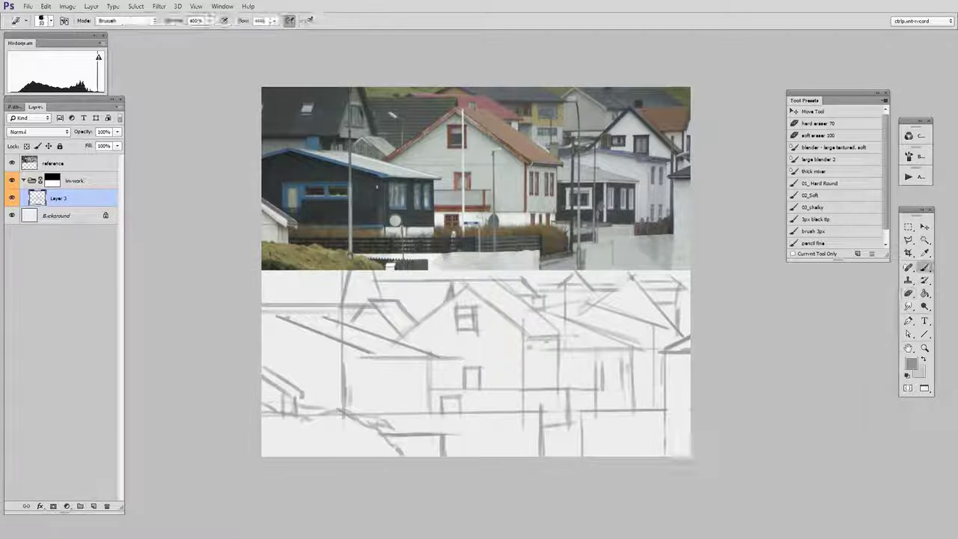
- Sketch the side-wall windows of the central house and the hedge below them, erasing overlapping lines
mouse_move(529, 368)
left_mouse_down()
mouse_move(558, 367)
mouse_move(529, 368)
left_mouse_up()
key("e")
left_click_drag(548, 342, 531, 410)
key("b")
key("e")
mouse_move(551, 391)
left_mouse_down()
mouse_move(550, 411)
mouse_move(530, 421)
mouse_move(570, 424)
left_mouse_up()
key("b")
left_click_drag(571, 425, 545, 440)
key("b")
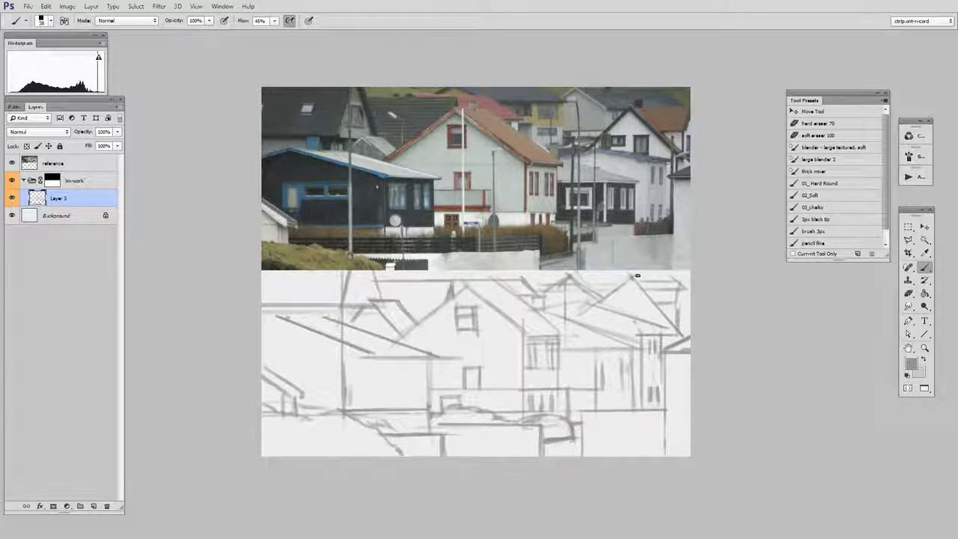
- Strengthen the gable roof line of the white house at the right and clean up the surrounding lines
mouse_move(631, 278)
left_mouse_down()
mouse_move(681, 283)
mouse_move(685, 334)
left_mouse_up()
key("e")
key("b")
key("e")
key("b")
key("e")
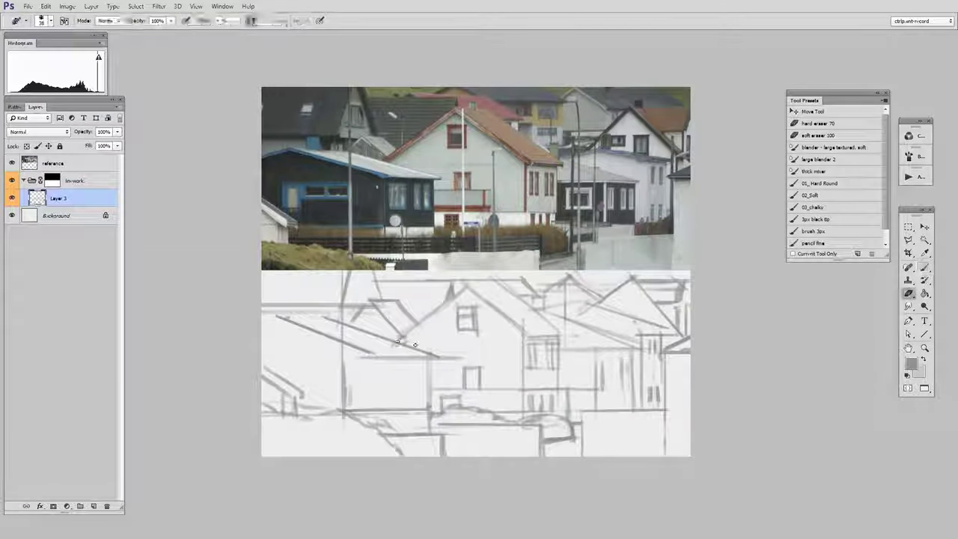
- Sketch the roof edge, door and long window of the dark house on the left
key("b")
left_click_drag(326, 317, 265, 322)
mouse_move(340, 353)
left_mouse_down()
mouse_move(282, 357)
mouse_move(283, 379)
mouse_move(359, 373)
left_mouse_up()
mouse_move(349, 352)
left_mouse_down()
mouse_move(348, 368)
mouse_move(325, 370)
left_mouse_up()
mouse_move(340, 354)
left_mouse_down()
mouse_move(296, 356)
mouse_move(300, 388)
left_mouse_up()
key("e")
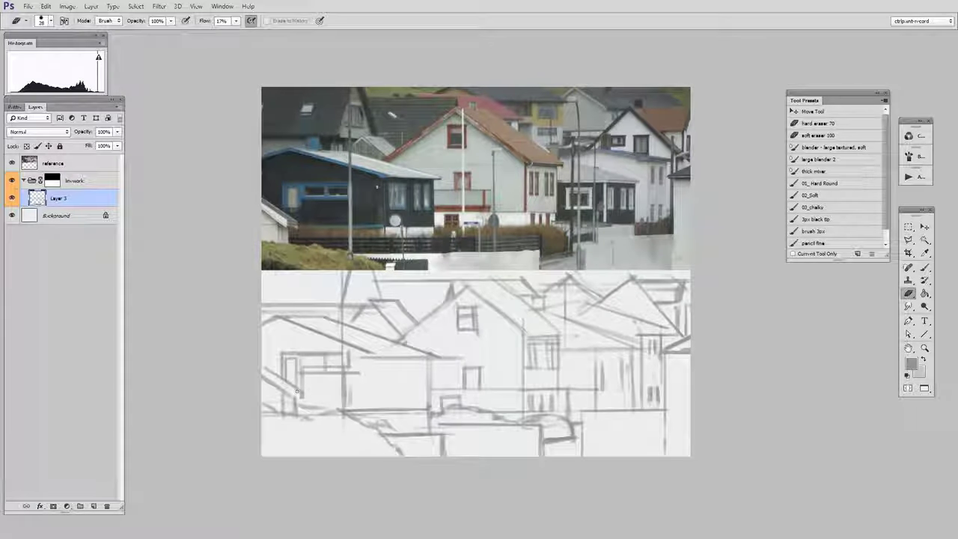
- Sketch the front windows of the left dark house and the round sign below them
key("b")
mouse_move(380, 389)
left_mouse_down()
mouse_move(425, 389)
mouse_move(377, 366)
mouse_move(375, 391)
mouse_move(397, 391)
left_mouse_up()
left_click_drag(409, 366, 409, 390)
left_click_drag(415, 366, 415, 391)
left_click_drag(422, 365, 422, 390)
key("e")
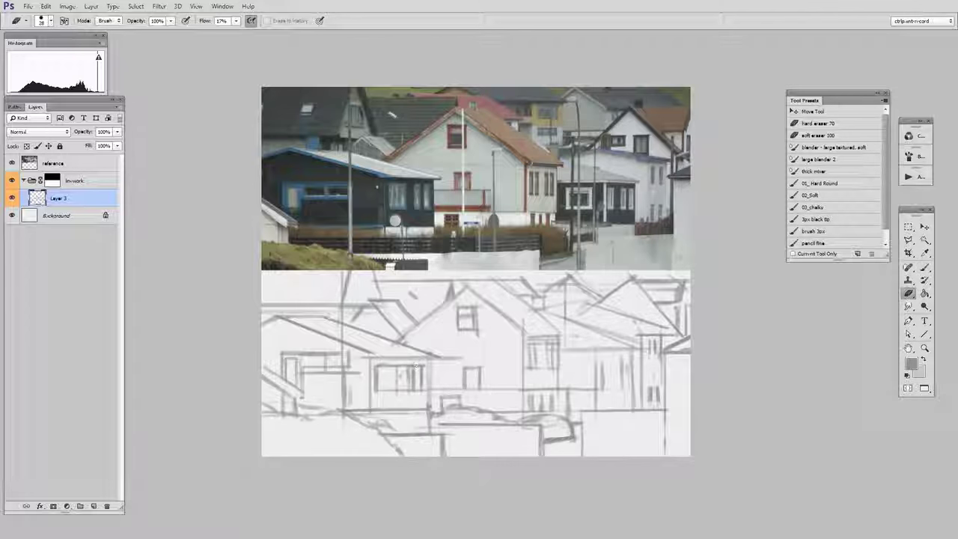
key("b")
key("e")
key("b")
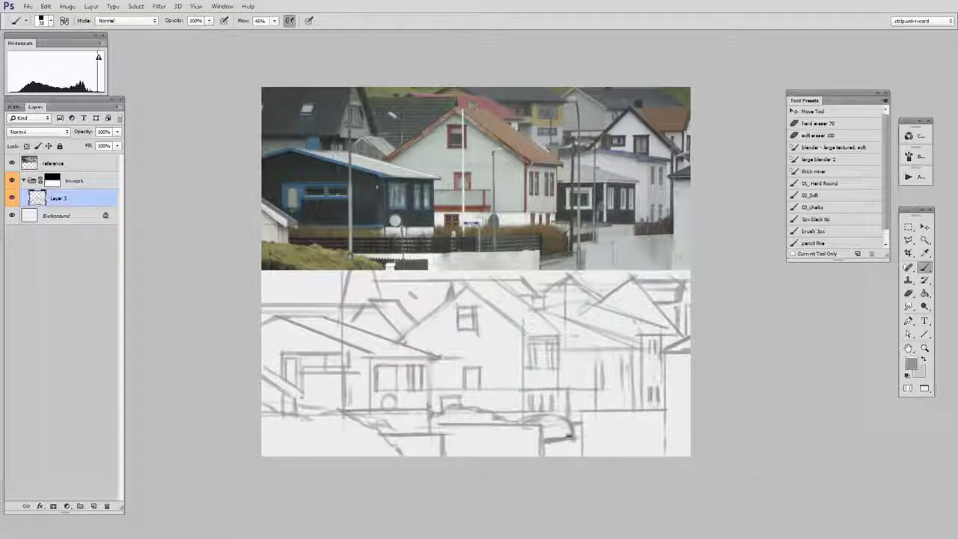
- Refine the hedge, fence and low wall lines in front of the central house, alternating drawing and erasing
key("e")
mouse_move(528, 425)
left_mouse_down()
mouse_move(447, 436)
mouse_move(534, 427)
left_mouse_up()
key("b")
key("e")
key("b")
left_click_drag(510, 409, 510, 438)
key("e")
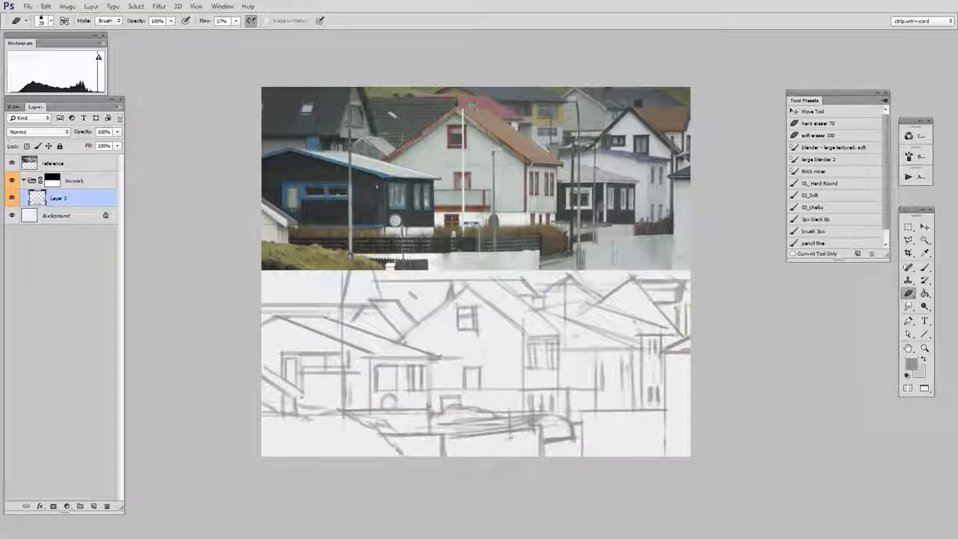
key("b")
left_click_drag(447, 413, 370, 424)
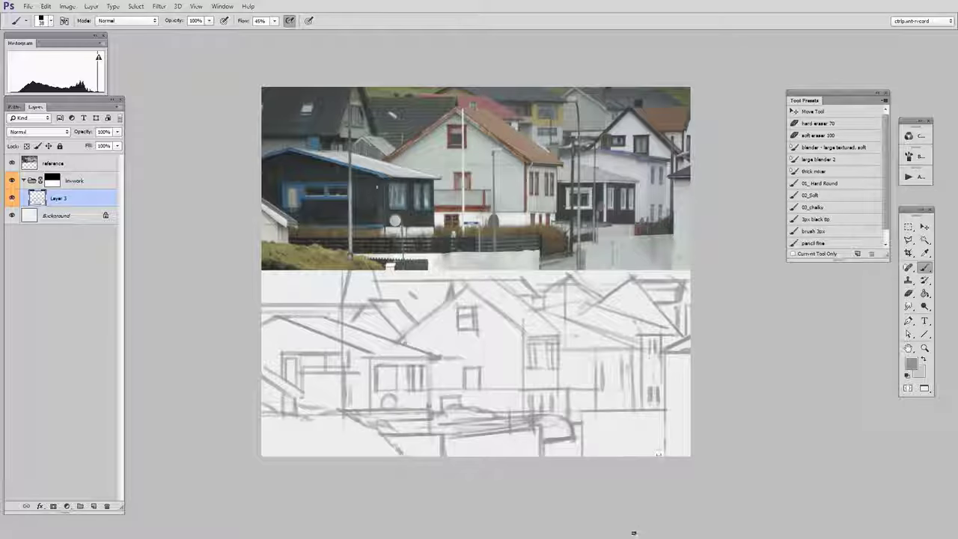